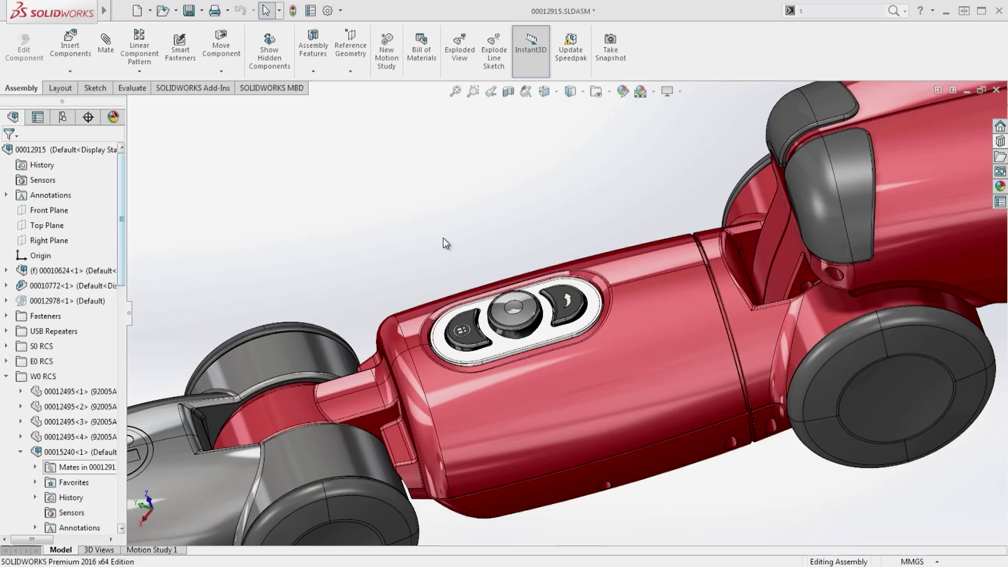
Orbit the robot arm toward the button panel and bring up the SOLIDWORKS Add-Ins tools.
middle_drag(443, 238, 422, 217)
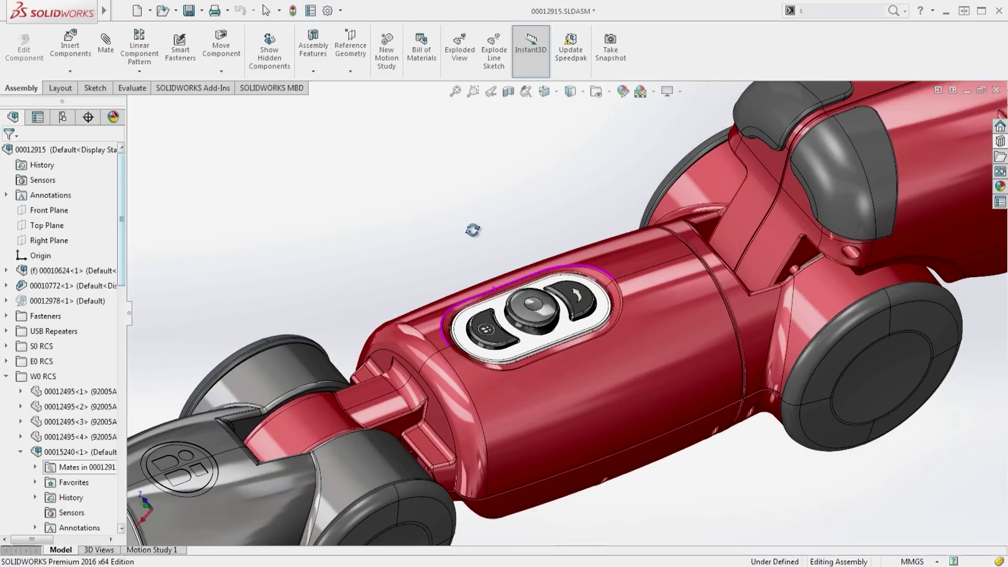
mouse_move(422, 217)
middle_down()
mouse_move(466, 226)
mouse_move(456, 229)
middle_up()
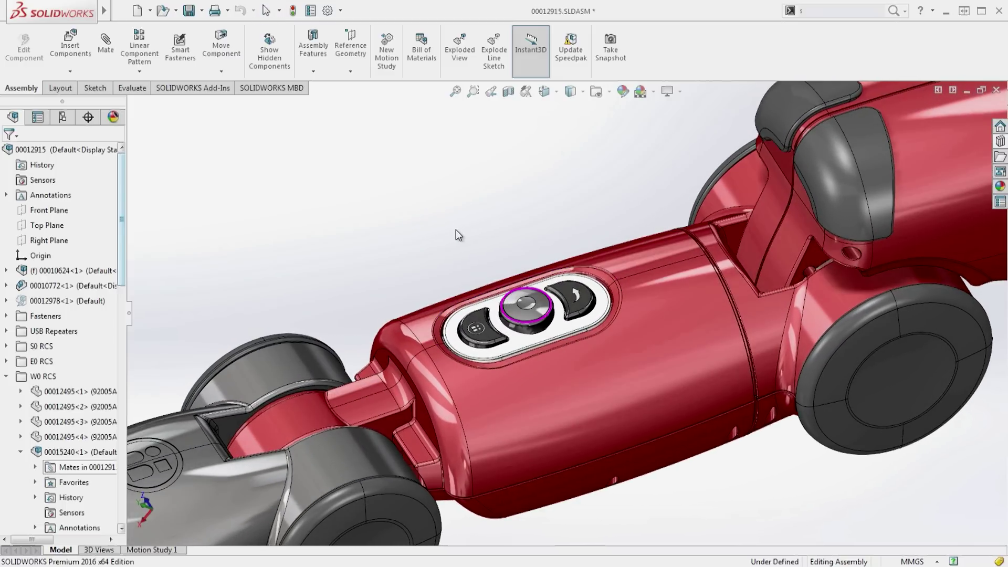
click(73, 90)
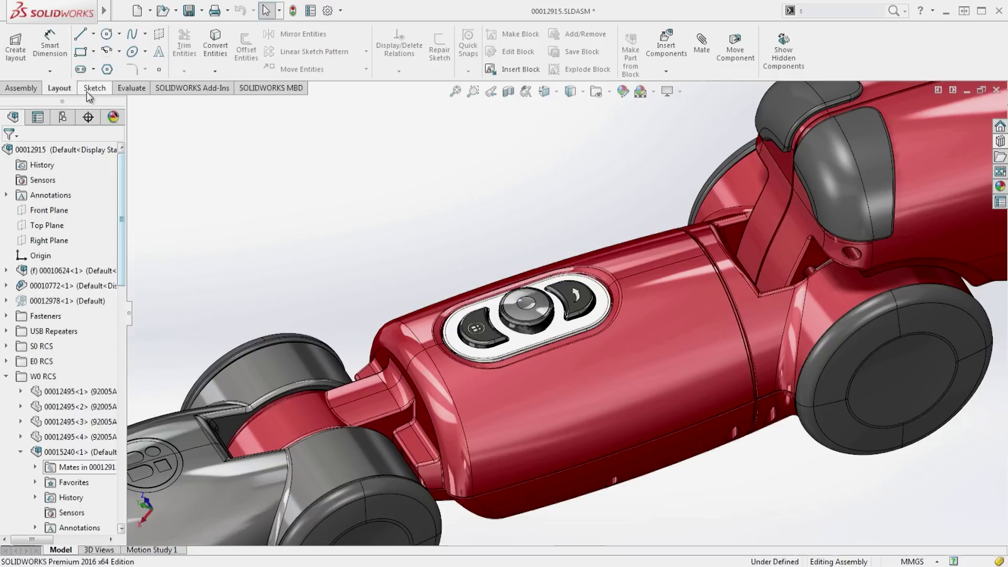
click(127, 93)
click(180, 95)
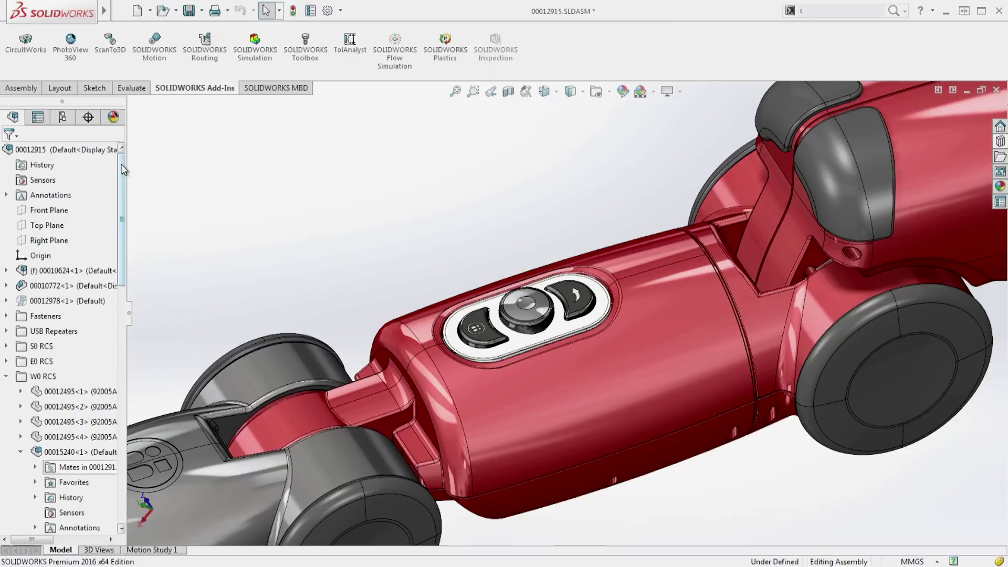
drag(123, 169, 144, 163)
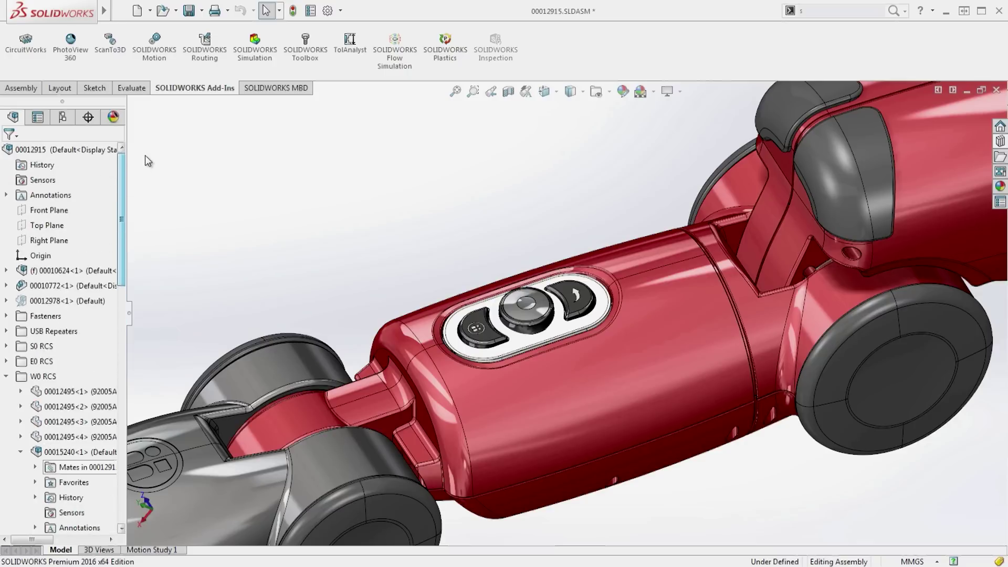
Pick the button plate face and open its parent sub-assembly 00015240 via the selection breadcrumb.
click(128, 312)
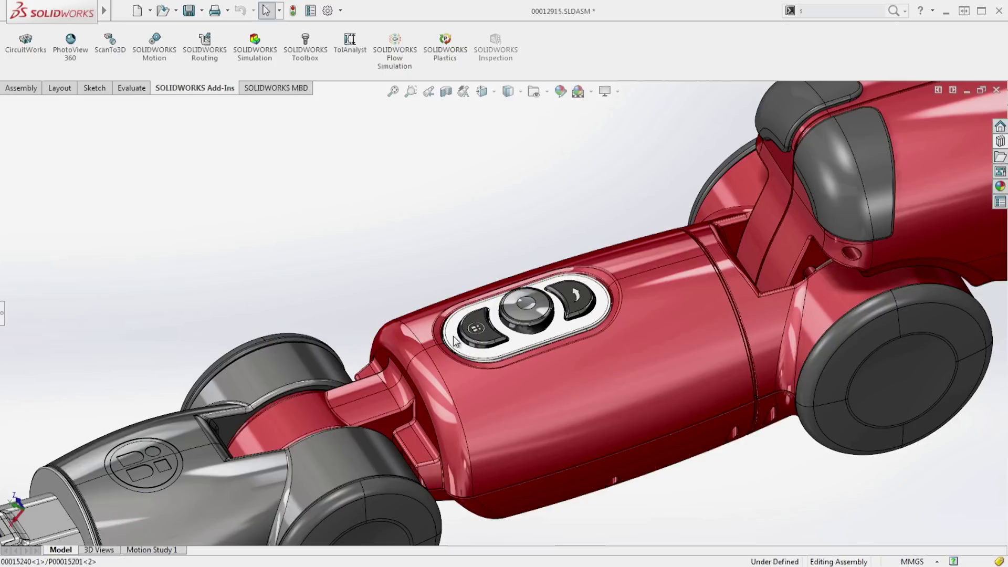
click(456, 337)
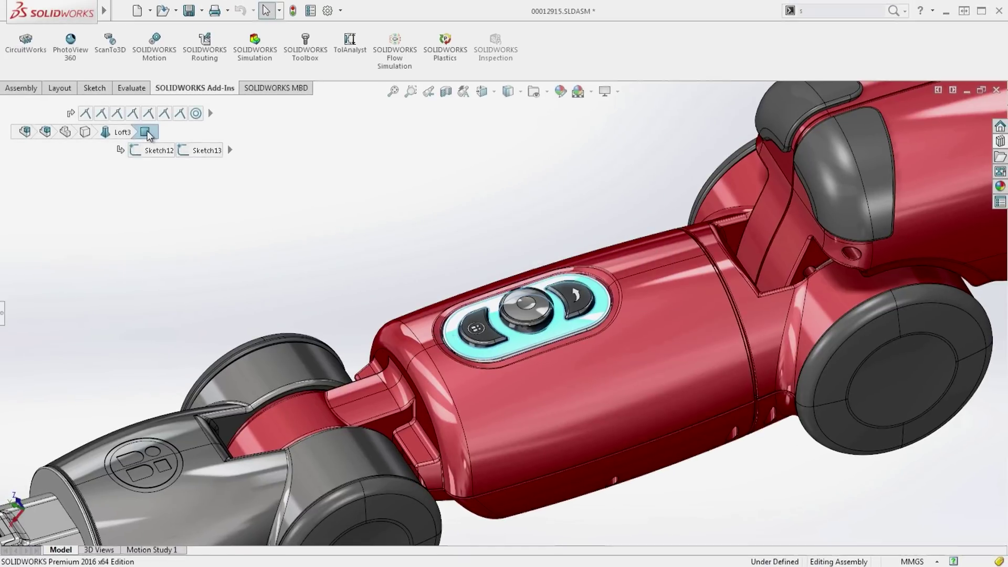
right_click(148, 136)
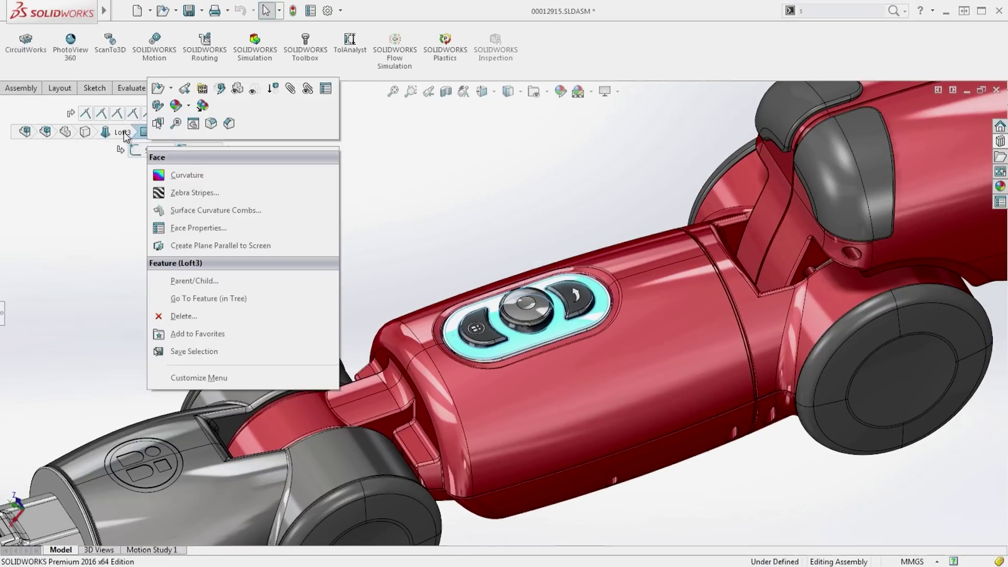
right_click(125, 135)
right_click(84, 136)
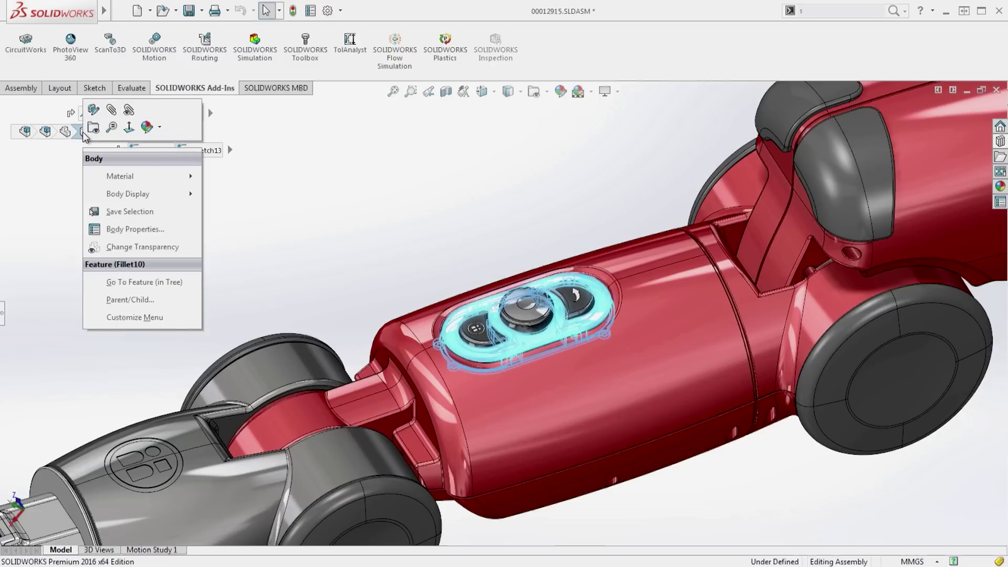
click(67, 135)
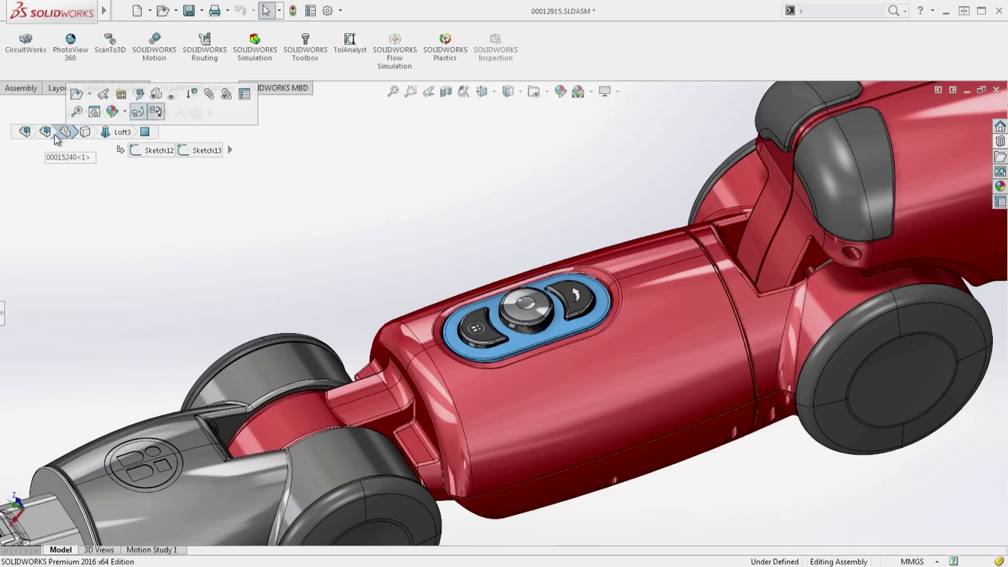
click(47, 133)
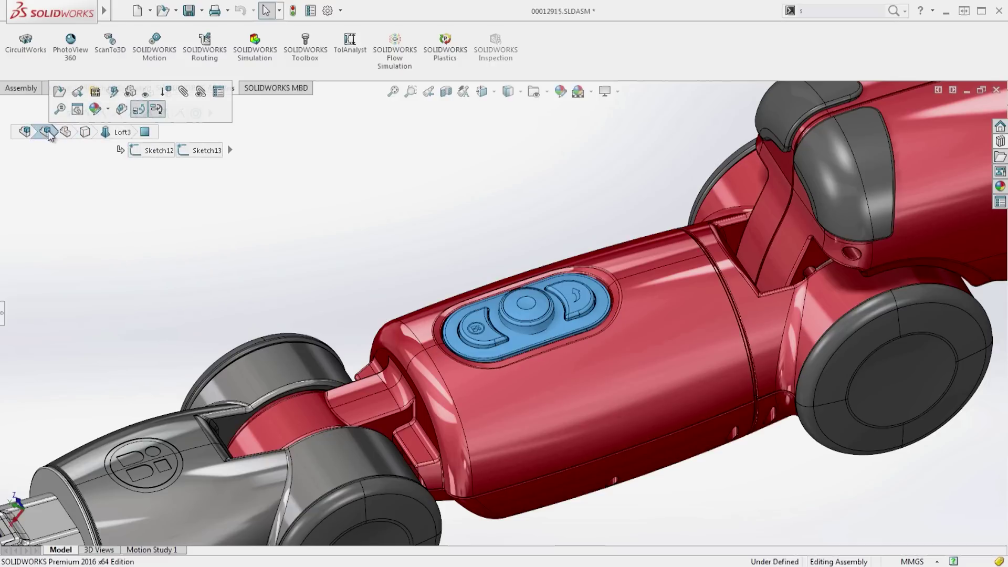
click(61, 92)
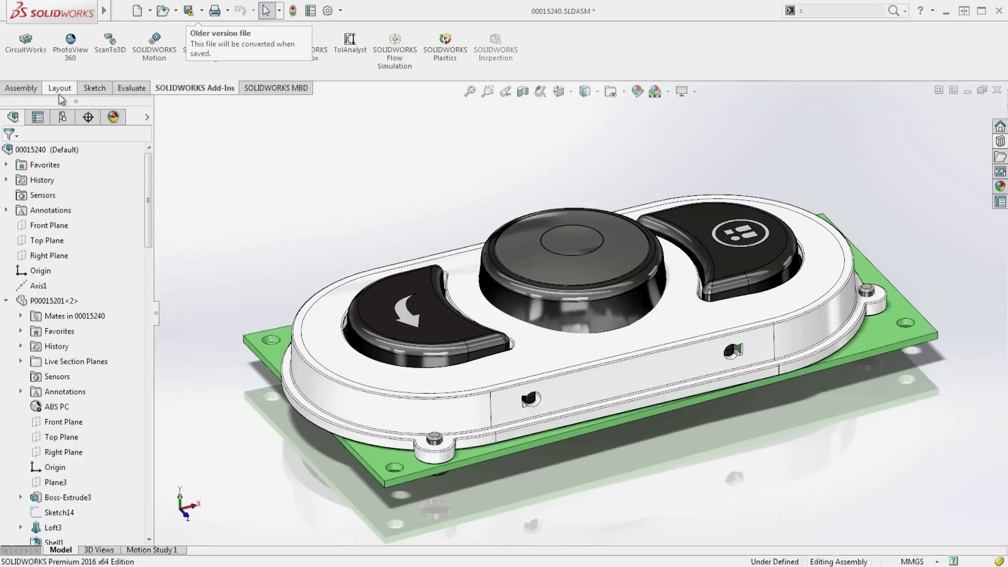
Drag Sketch10's vertical dimension to a new value, then exit the sketch back to assembly 00015240.
click(157, 319)
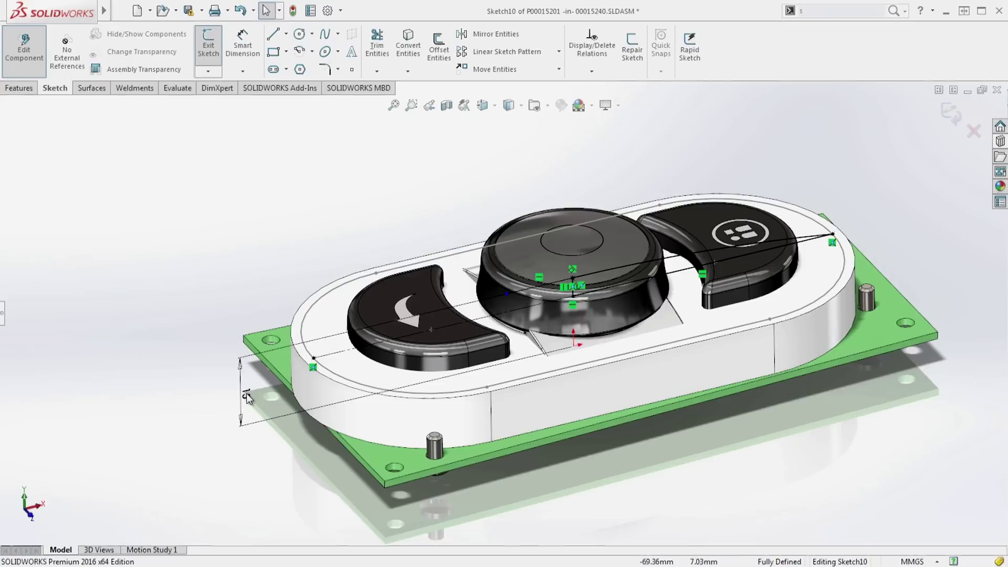
drag(240, 358, 228, 353)
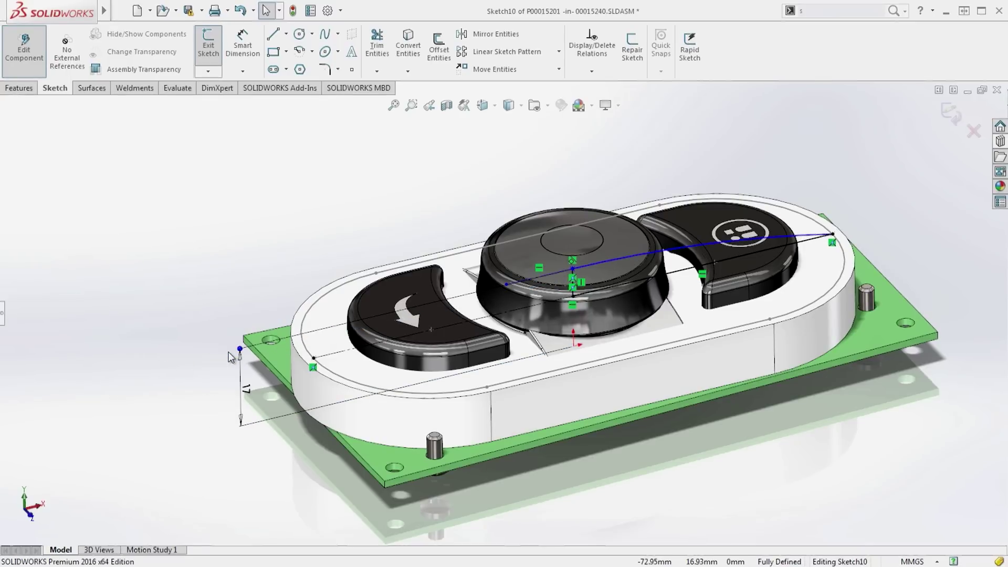
click(229, 356)
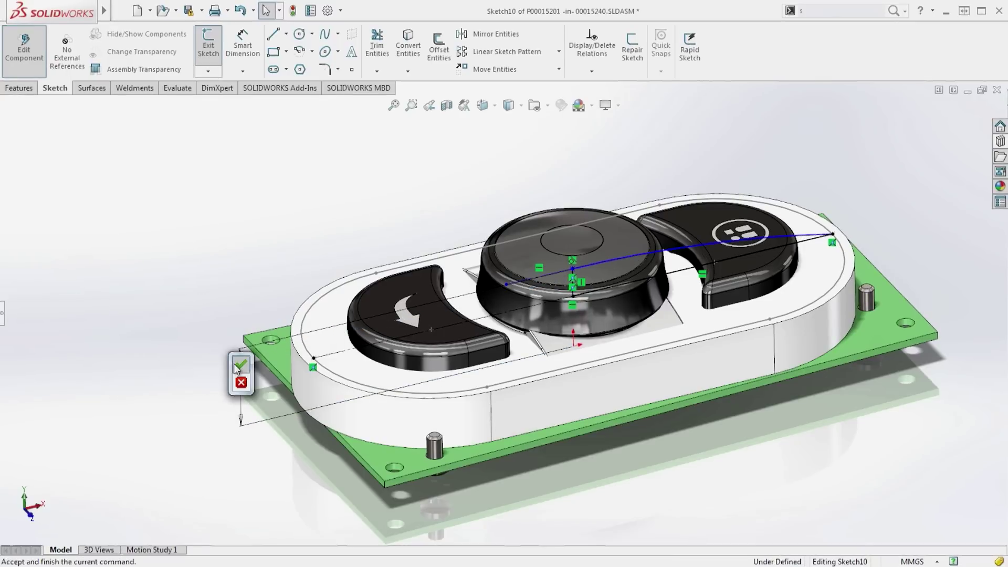
click(239, 365)
click(234, 365)
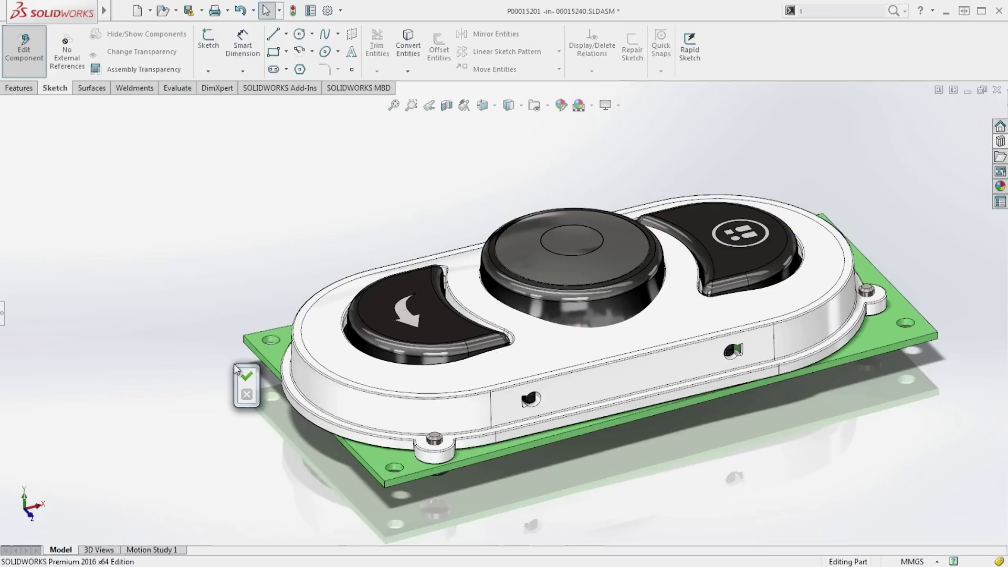
click(244, 376)
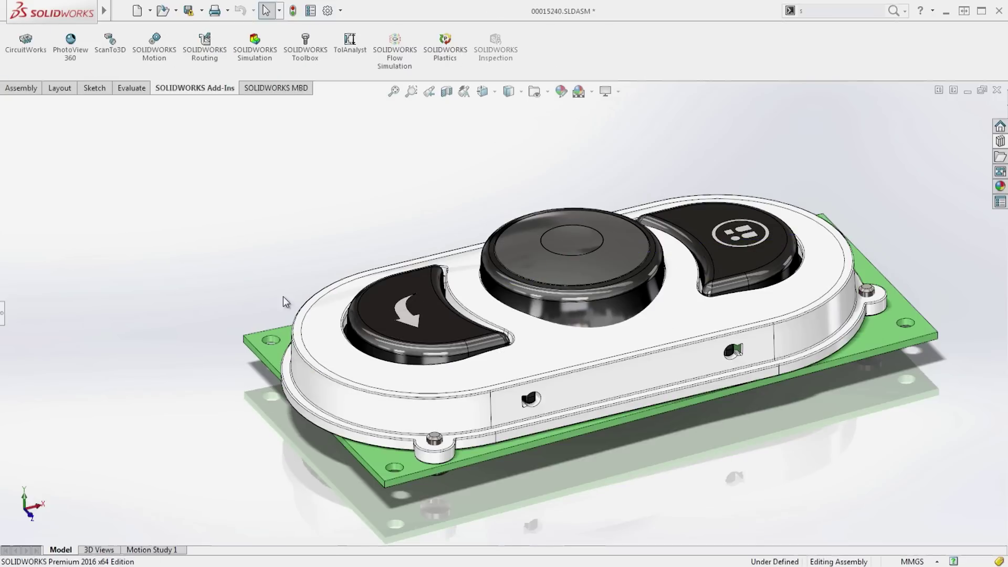
click(448, 94)
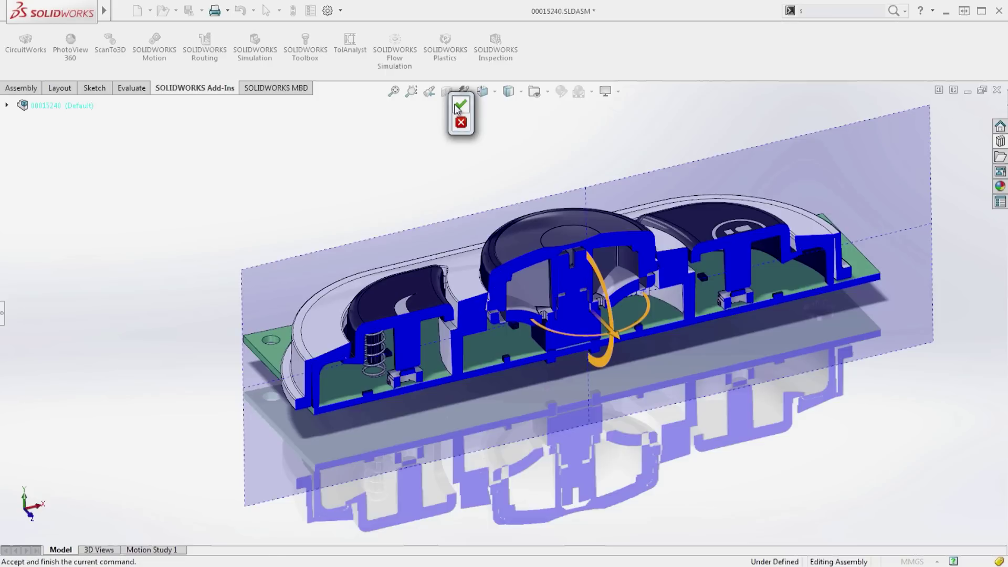
Accept the section view, then open the central knob's dome-face coincident mate for editing.
click(455, 104)
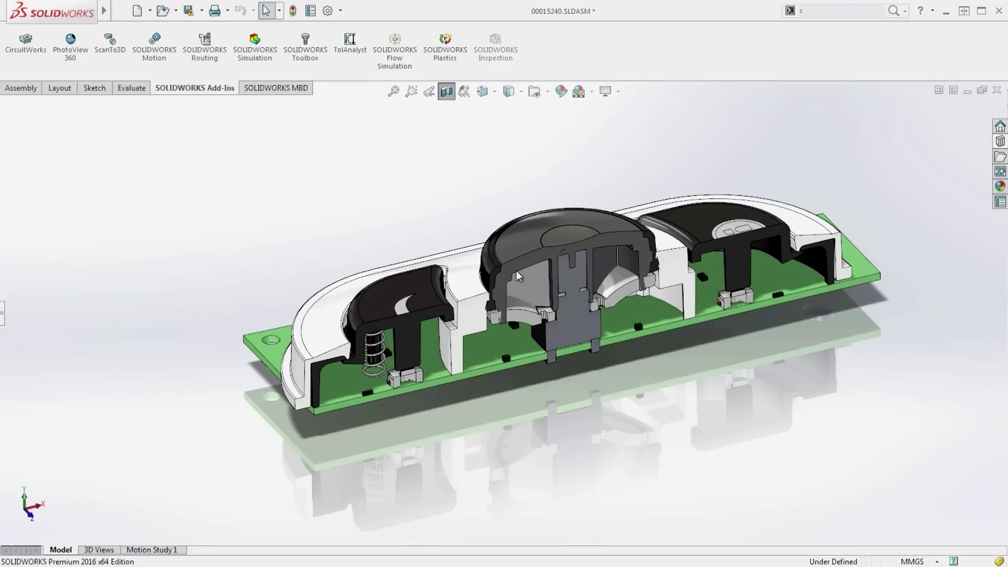
scroll(523, 288, down, 3)
scroll(524, 287, down, 2)
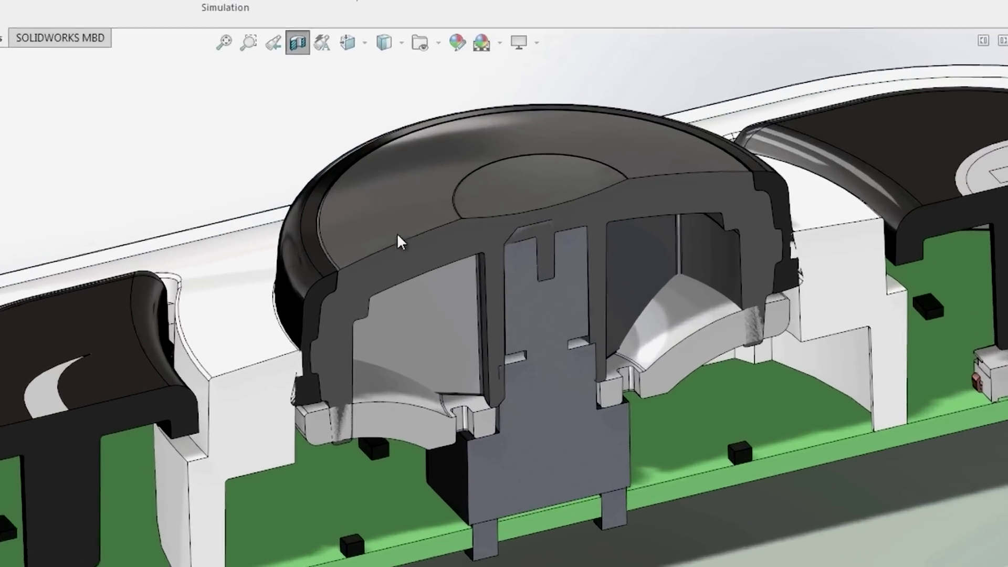
click(355, 221)
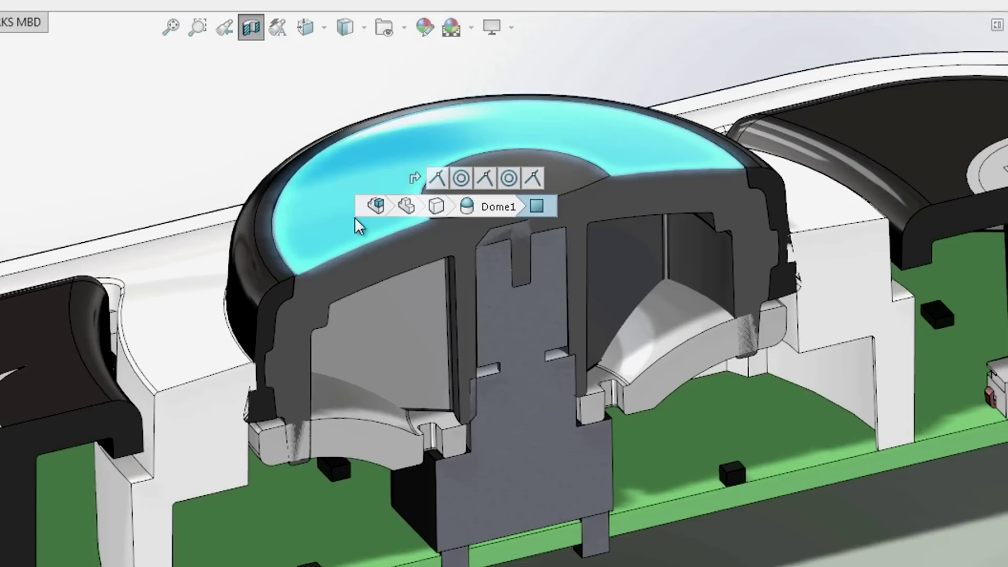
click(439, 177)
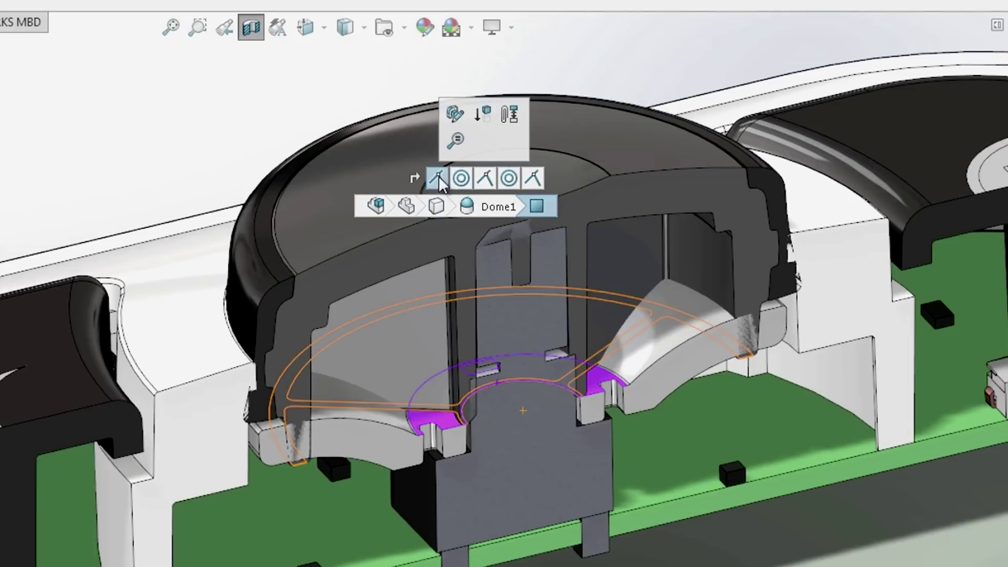
click(454, 111)
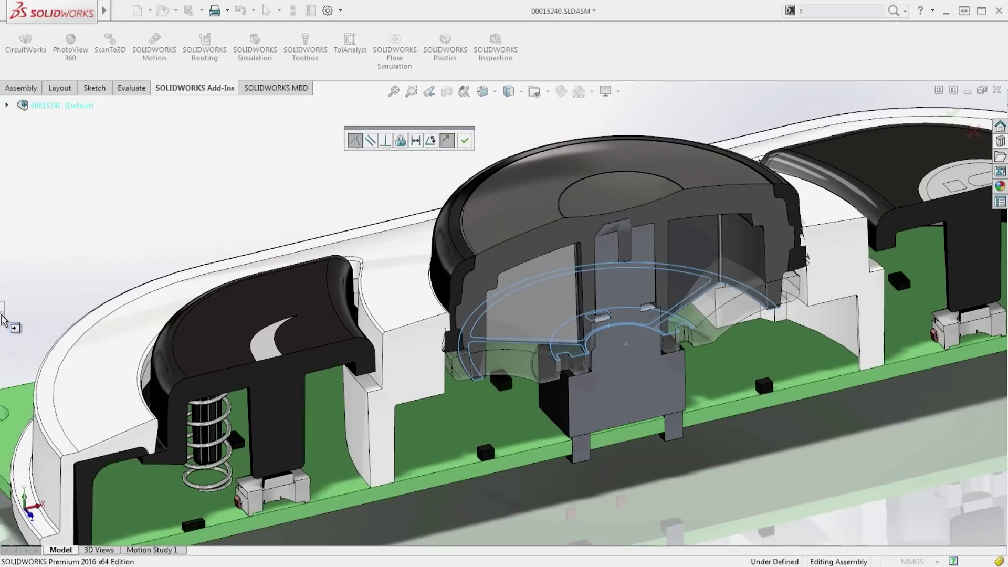
Re-mate Coincident54 between the knob cap face and the switch face, then fit the view.
right_click(71, 218)
click(94, 224)
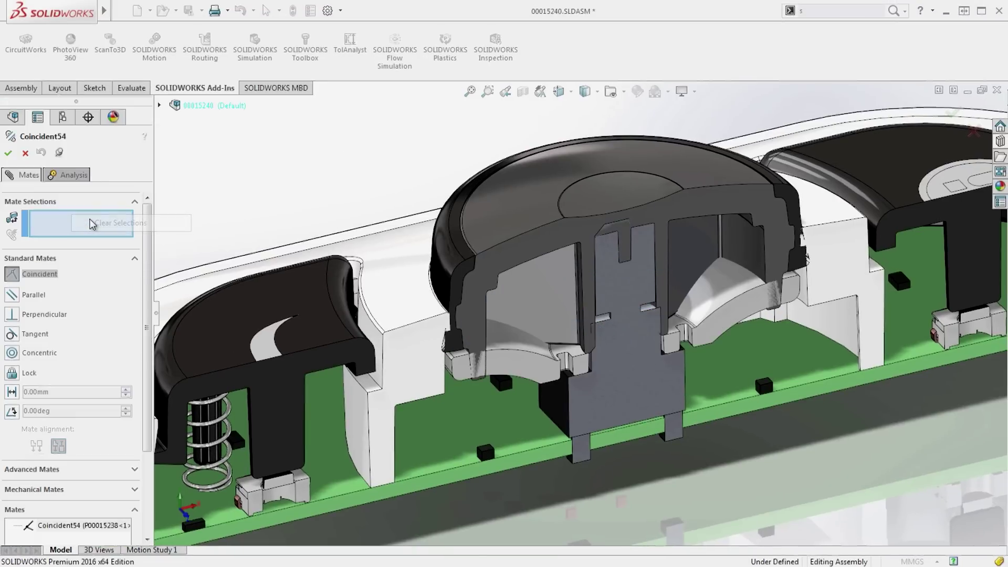
click(624, 261)
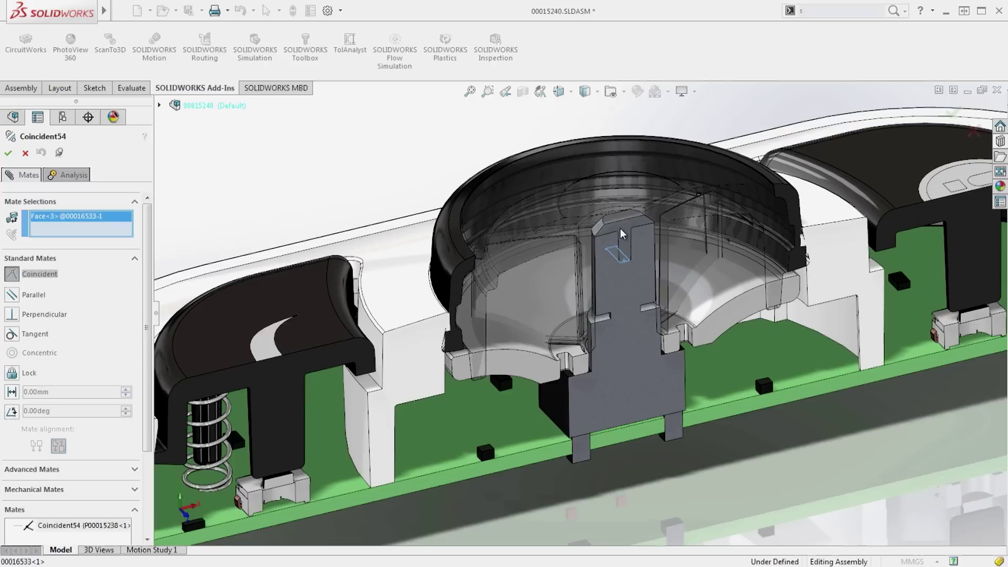
click(620, 215)
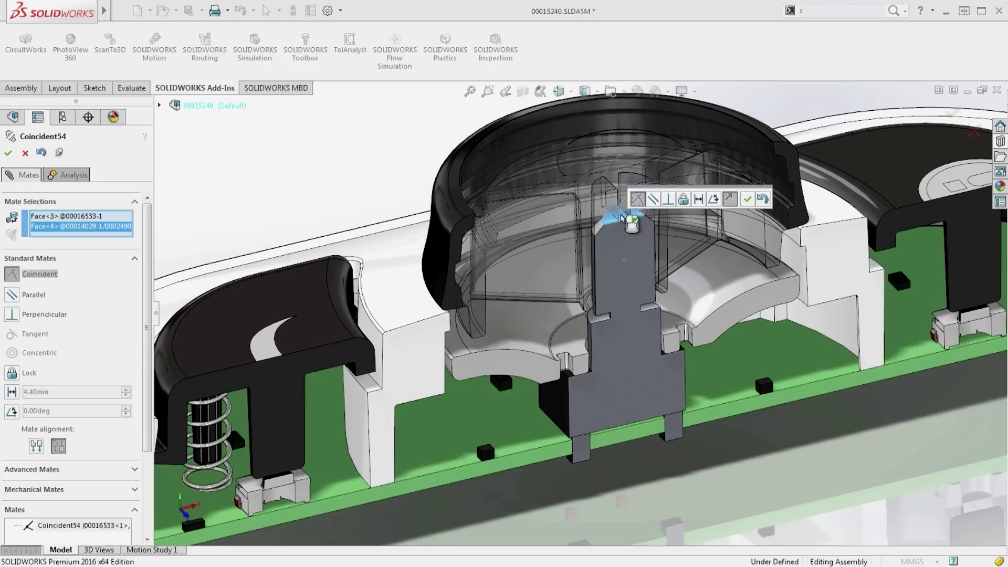
key(Return)
key(Return)
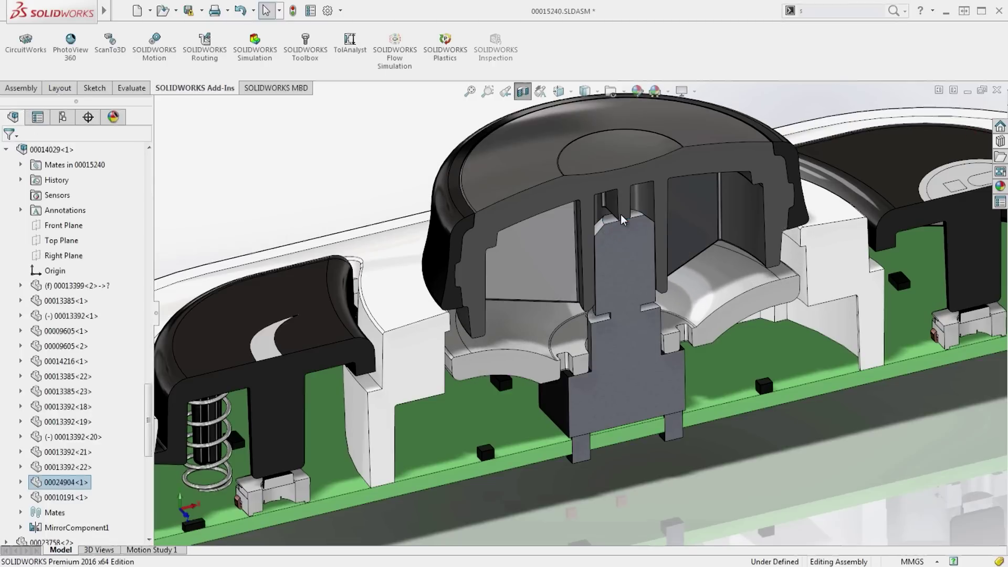
key(ctrl+7)
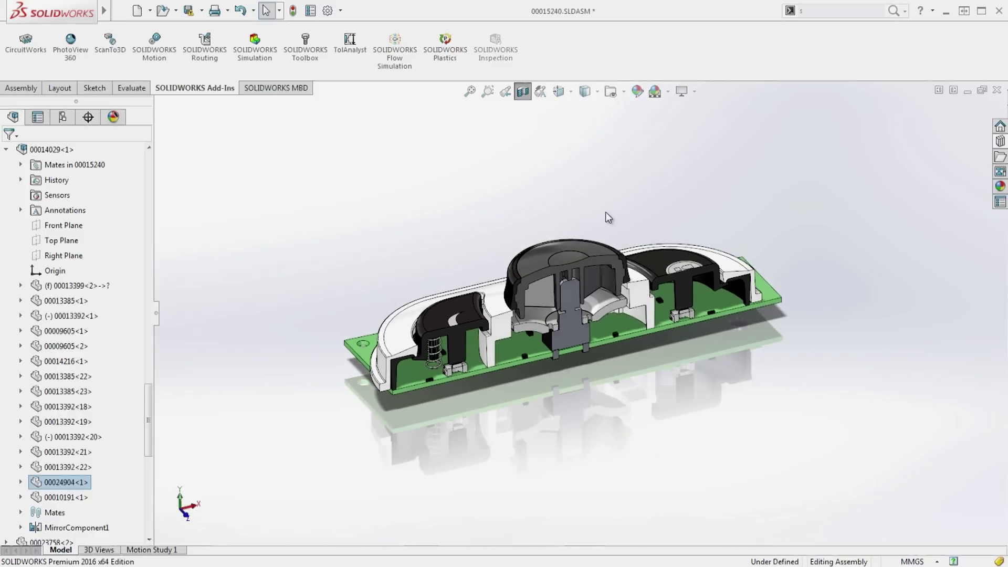
Open the Fillet5 feature under Favorites for editing.
key(Escape)
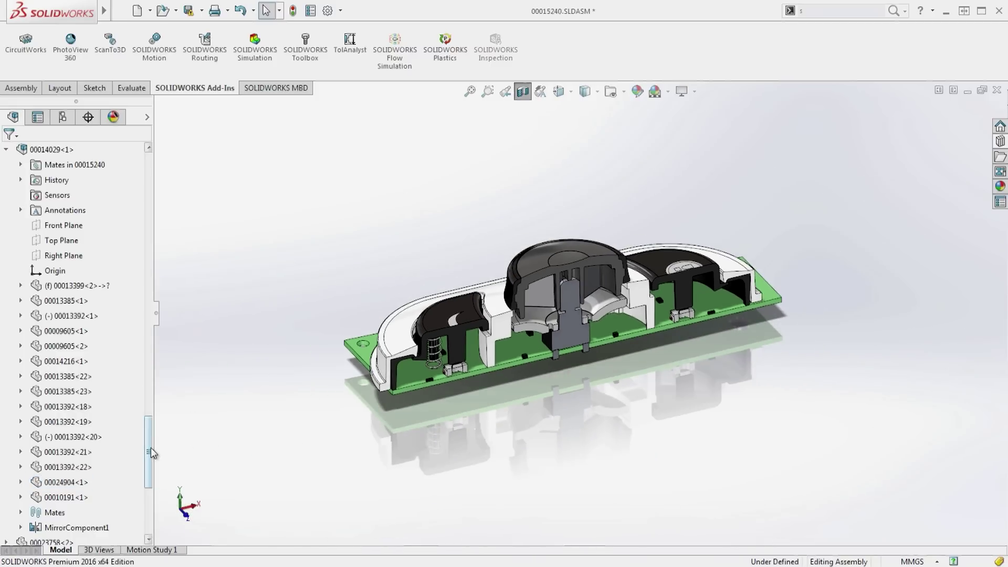
drag(149, 449, 149, 158)
click(47, 181)
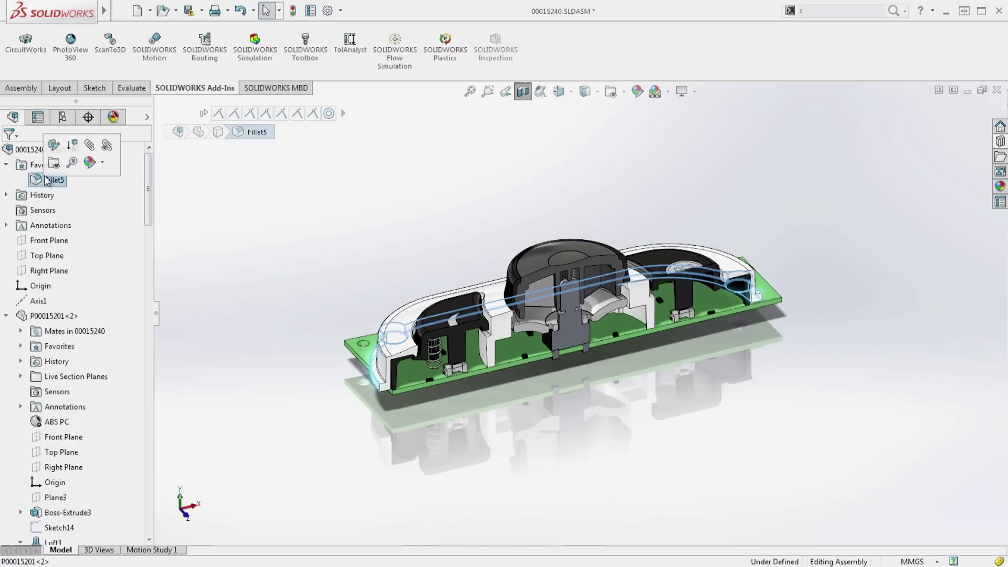
click(54, 143)
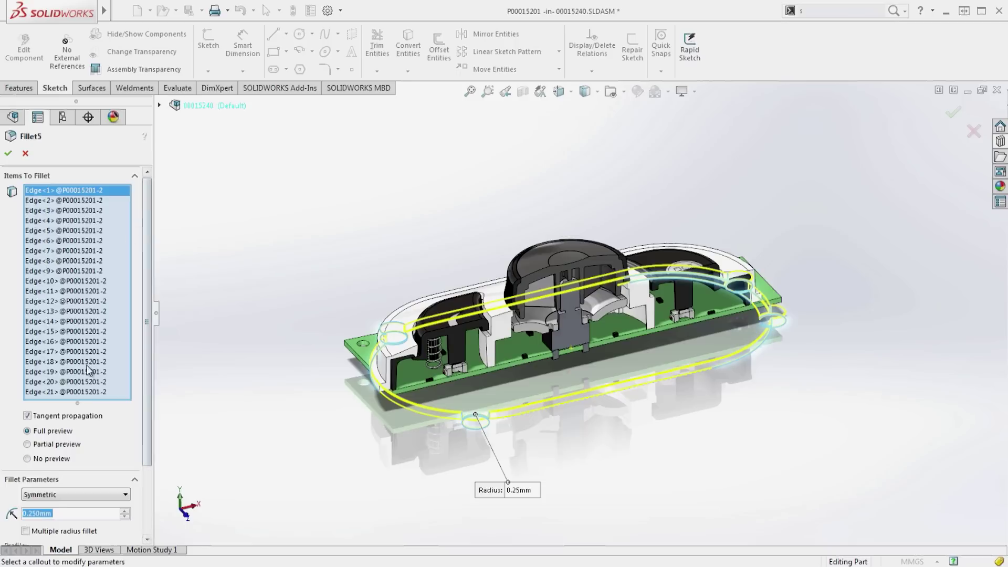
drag(83, 401, 92, 306)
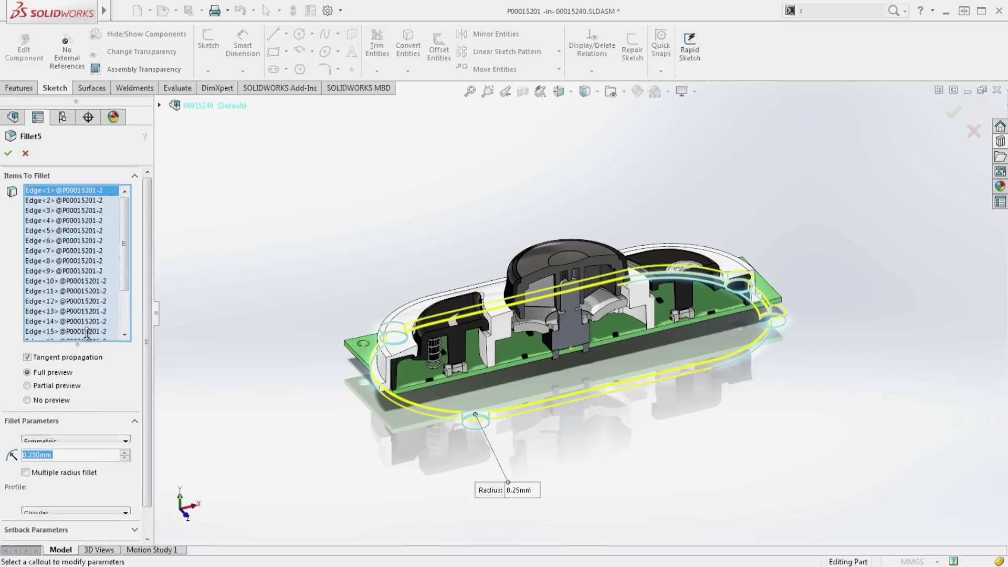
Shrink Fillet5's Items To Fillet list, autosize it, and cancel without changes.
drag(92, 305, 123, 218)
right_click(120, 211)
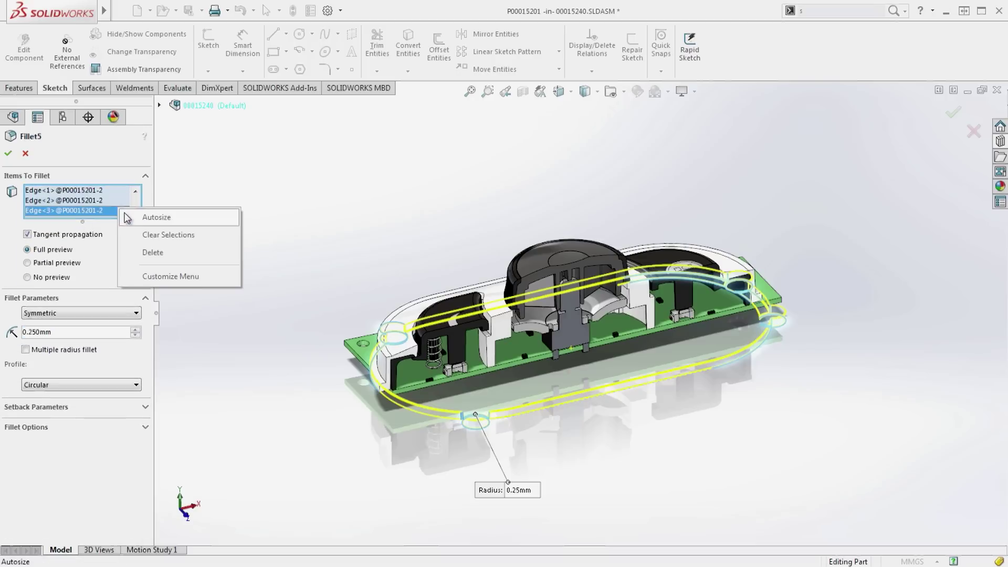
click(133, 218)
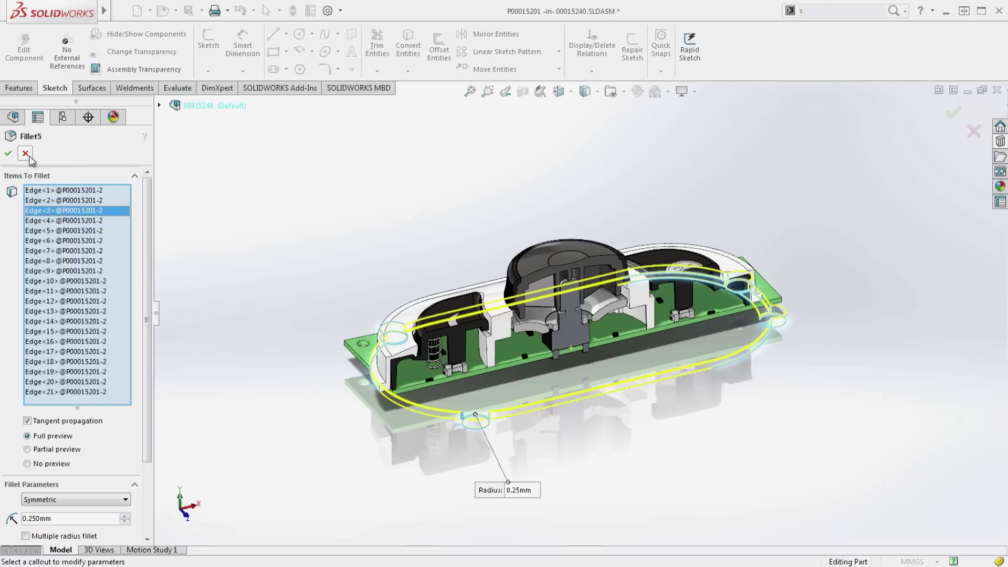
click(8, 153)
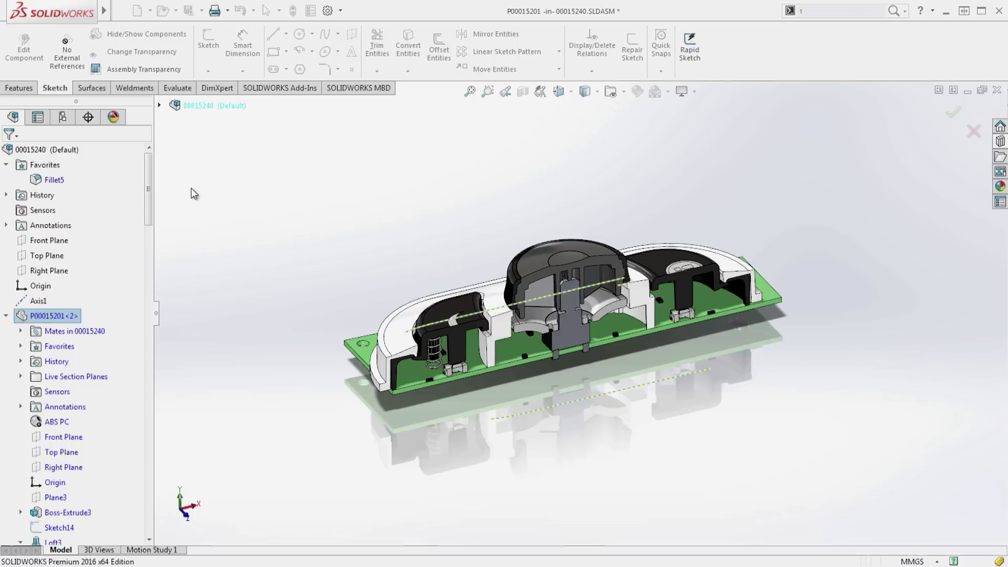